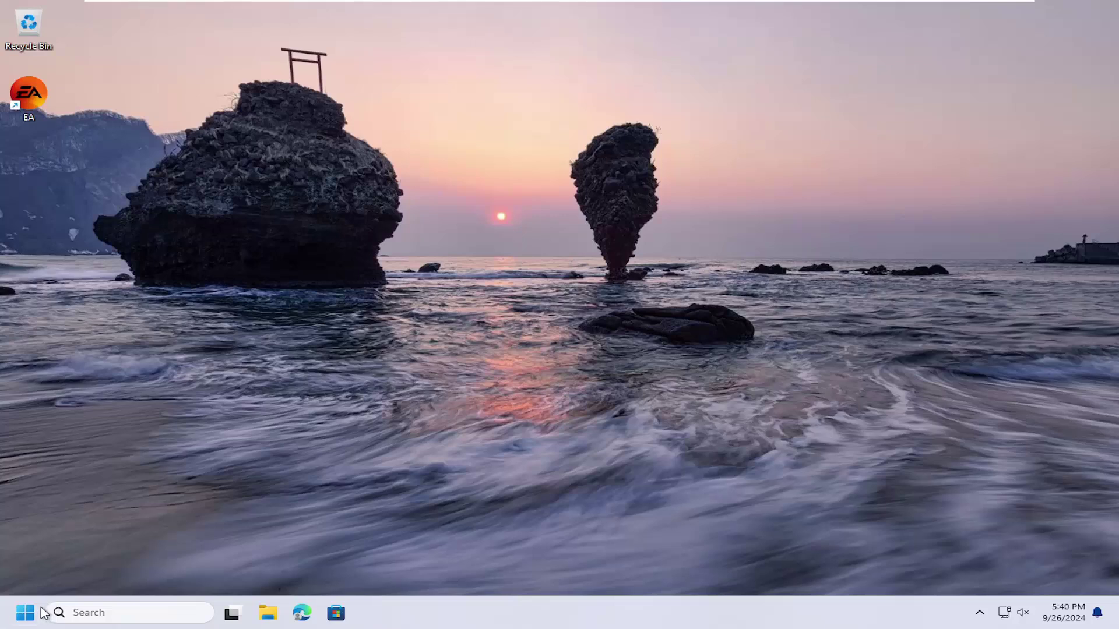
- Reach Settings > Installed apps by searching Start for 'programs' and choosing 'Add or remove programs'
left_click(35, 614)
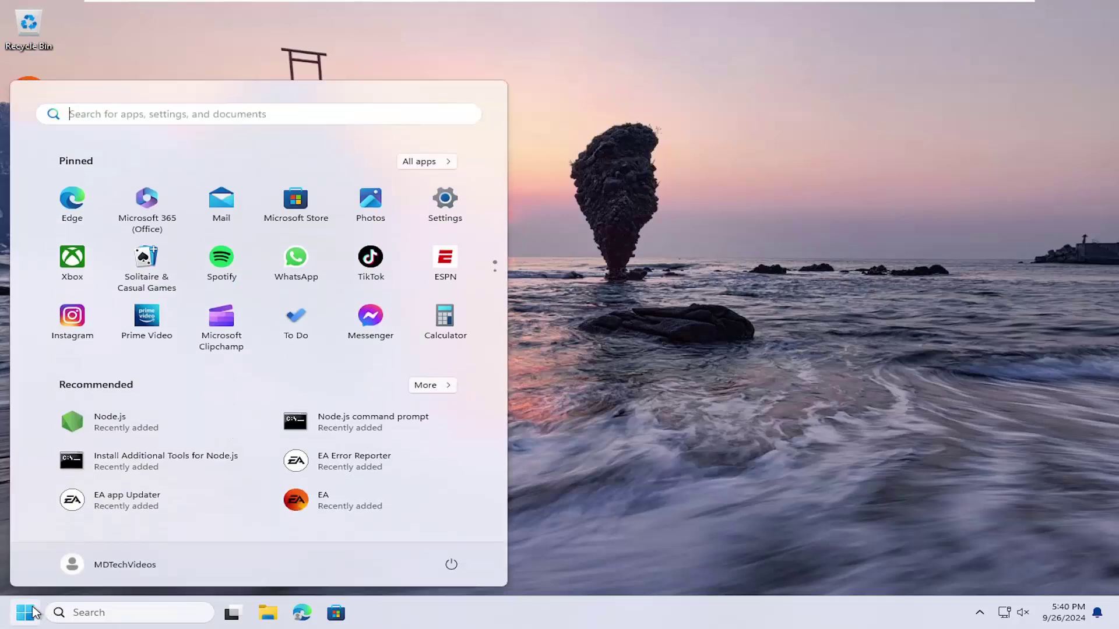
type("programs")
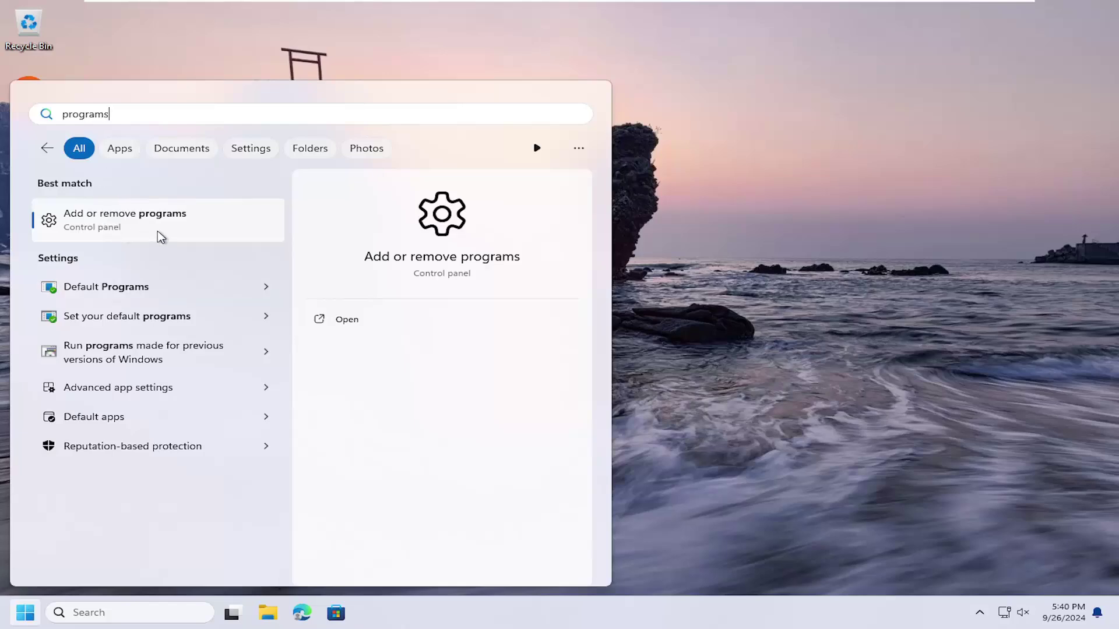
left_click(134, 227)
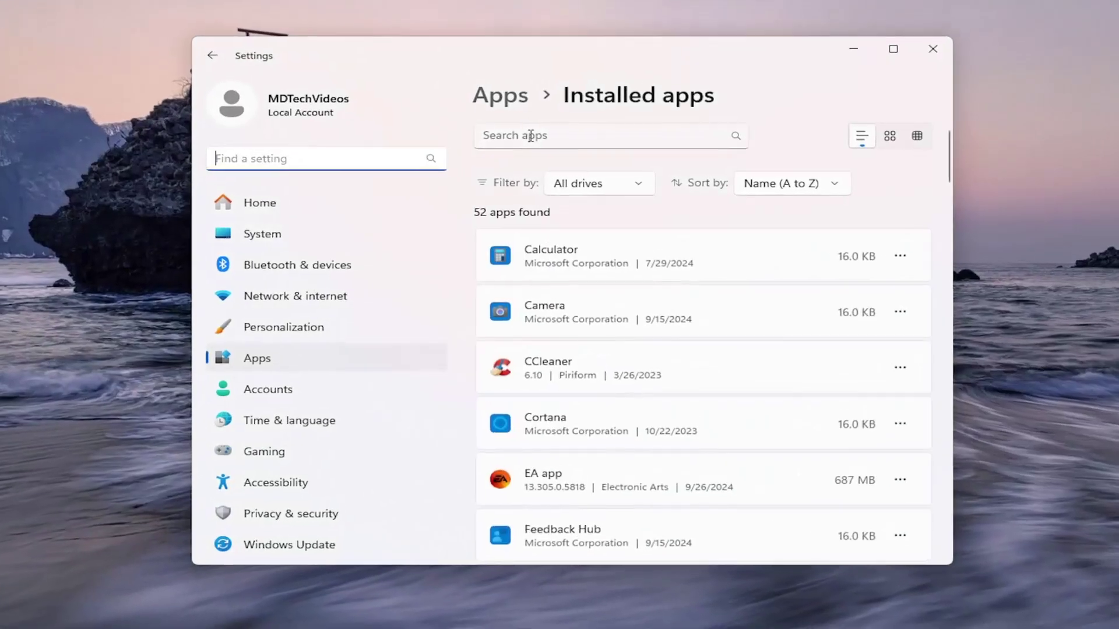
- Search installed apps for 'node', choose Uninstall for Node.js and confirm its removal
left_click(529, 135)
type("n")
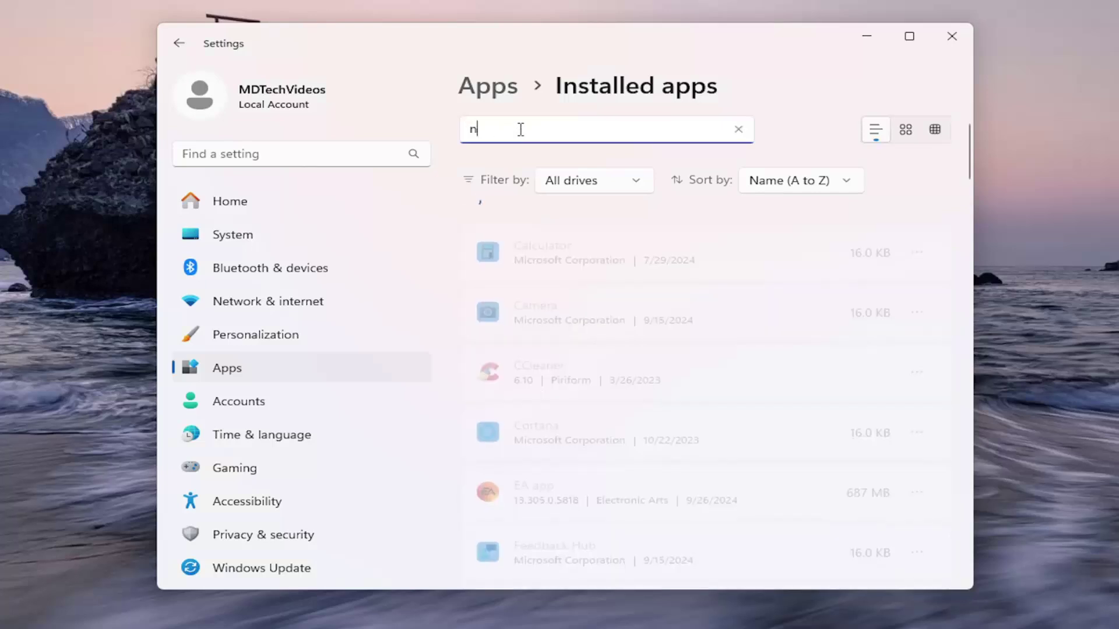
type("ode")
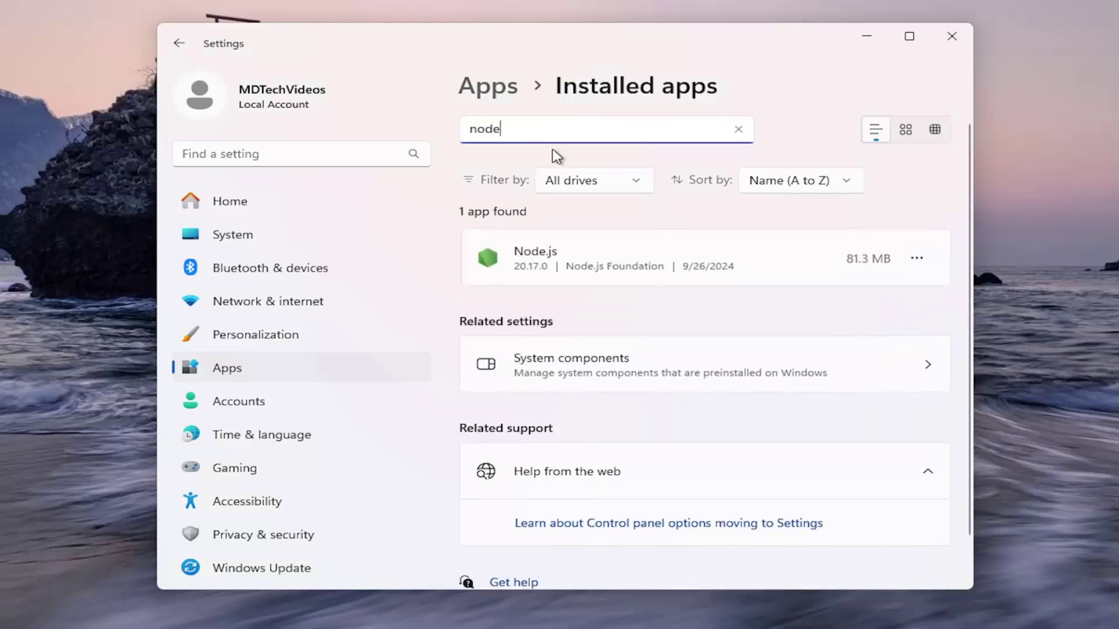
left_click(916, 260)
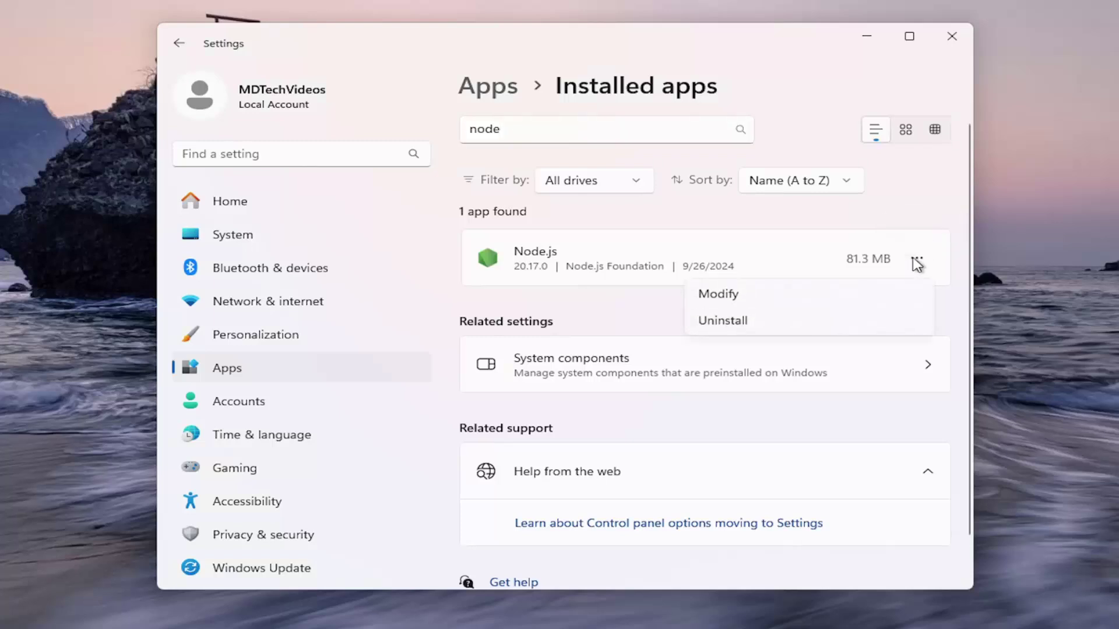
left_click(722, 320)
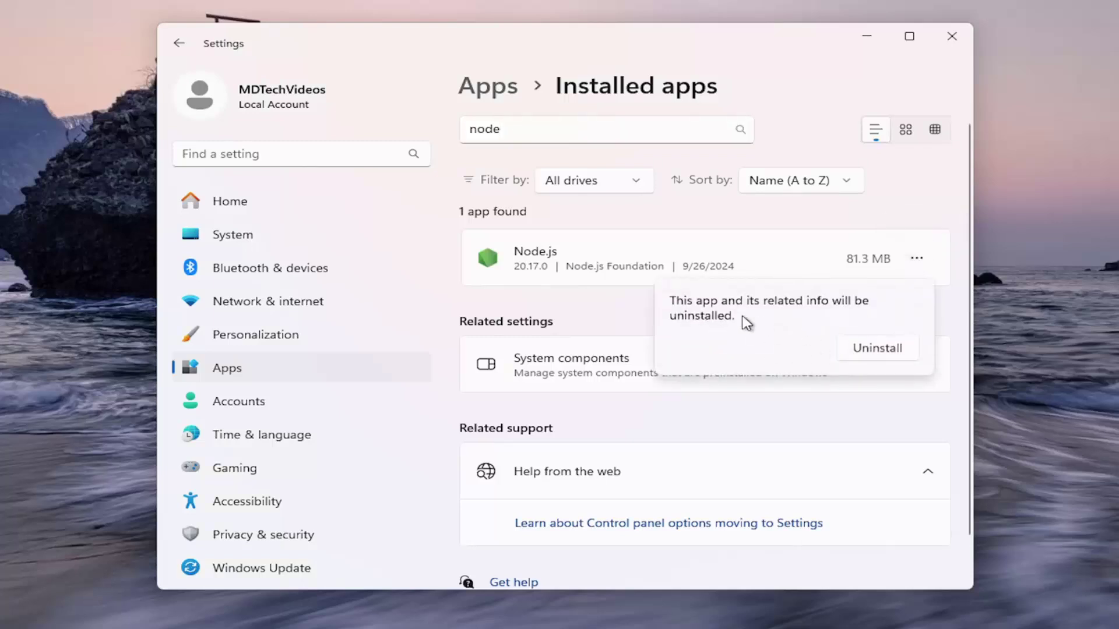
left_click(871, 351)
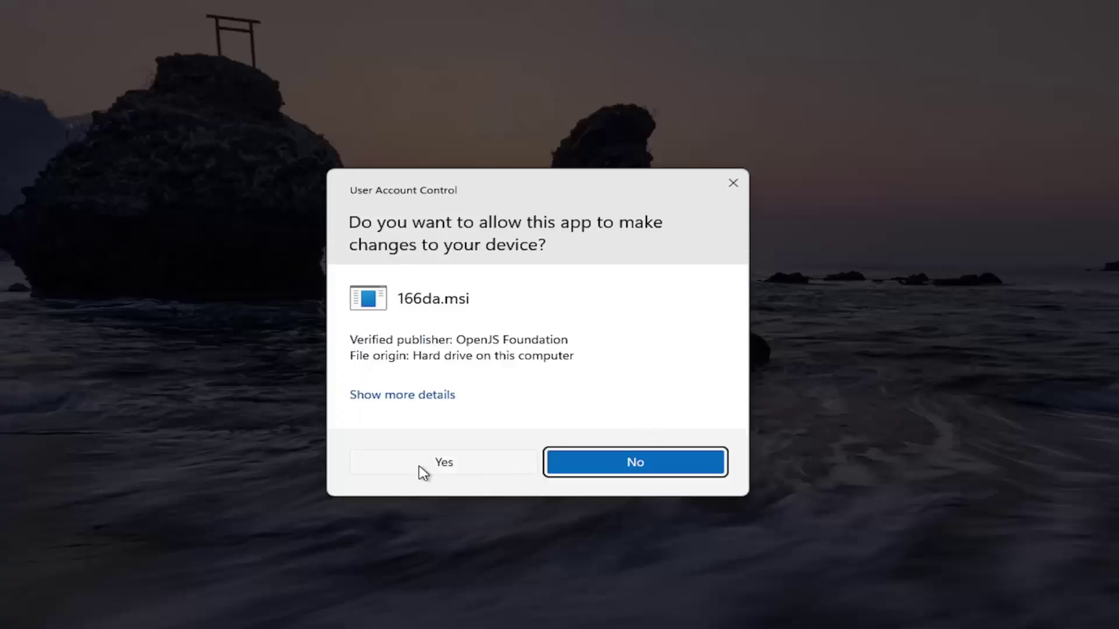
- Approve the UAC prompt so the Node.js uninstaller can run to completion
left_click(422, 469)
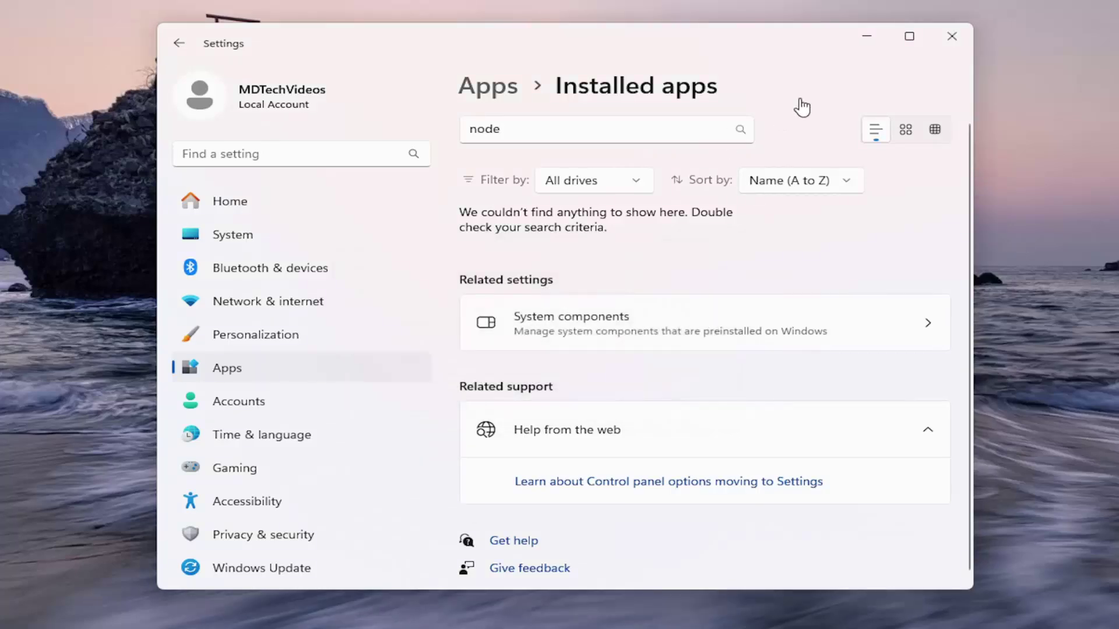
- Close Settings and bring up the Win+X power-user menu to restart the computer
left_click(951, 35)
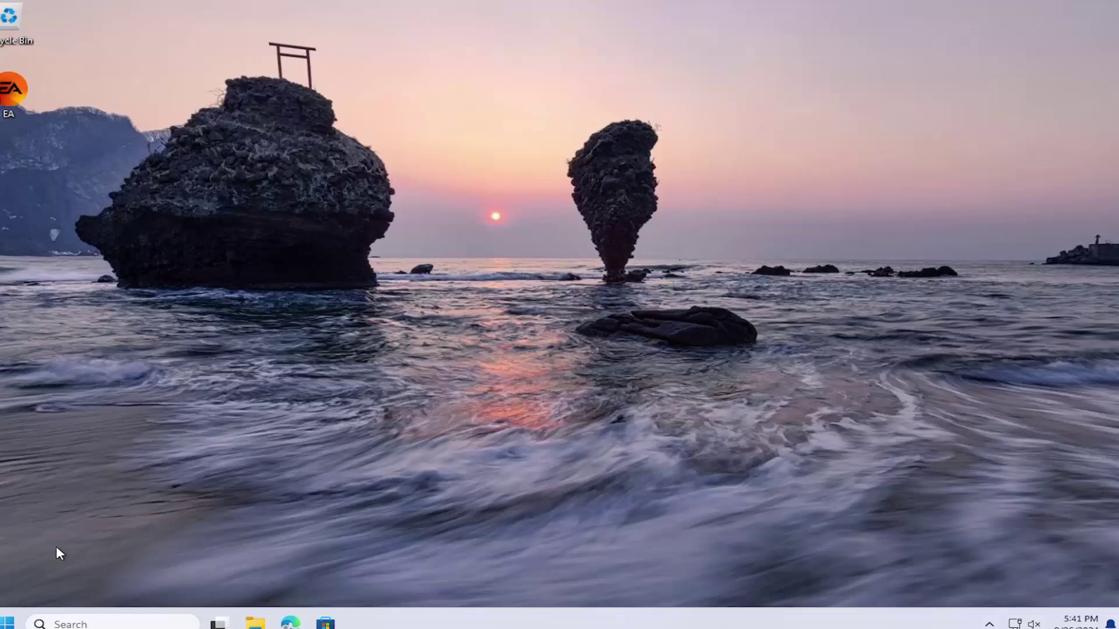
key("super+x")
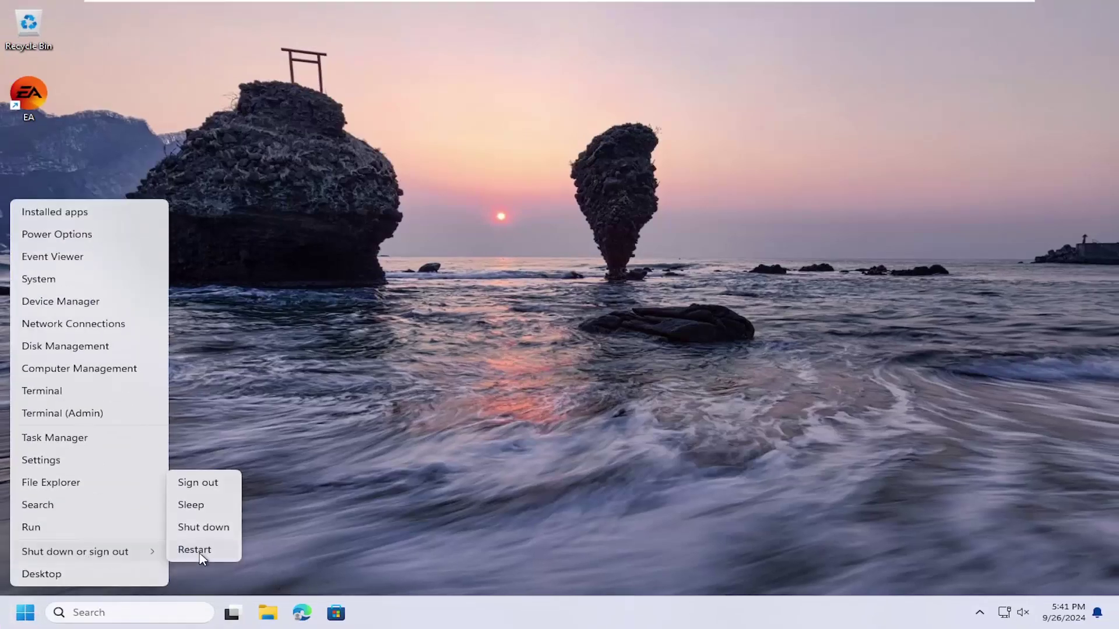